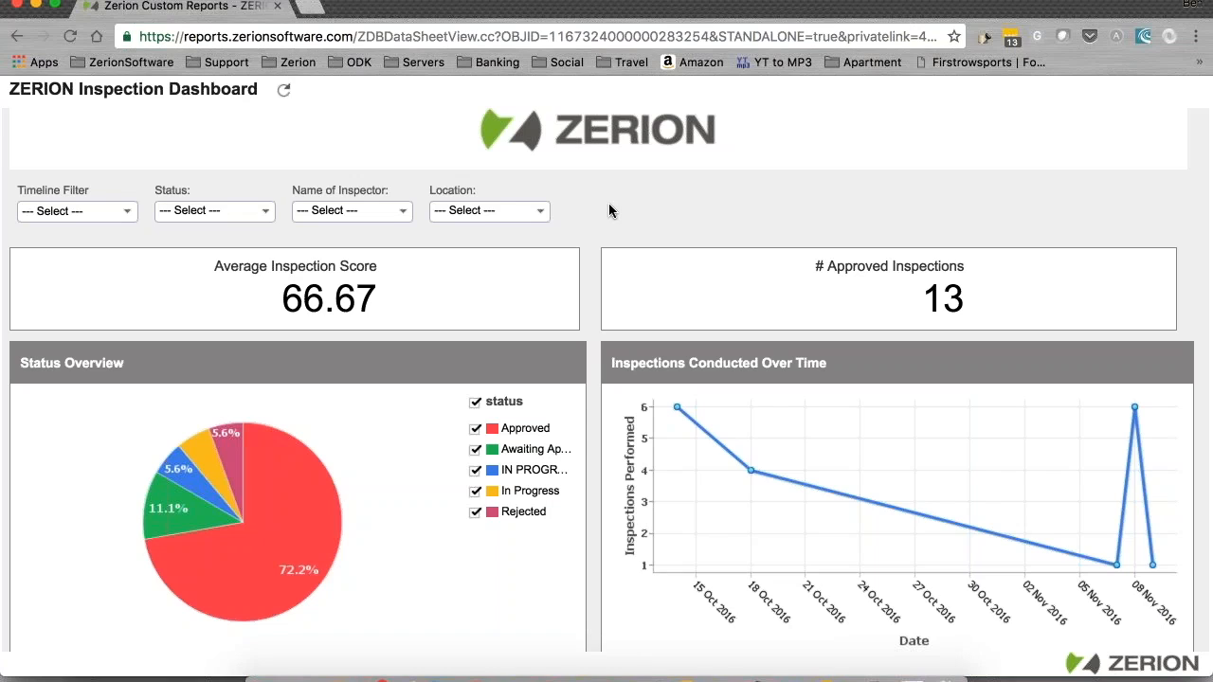
Step: Sort the Inspection Status Table by status with Rejected first, then open row 1's record in iFormBuilder
scroll(608, 211, "down", 10)
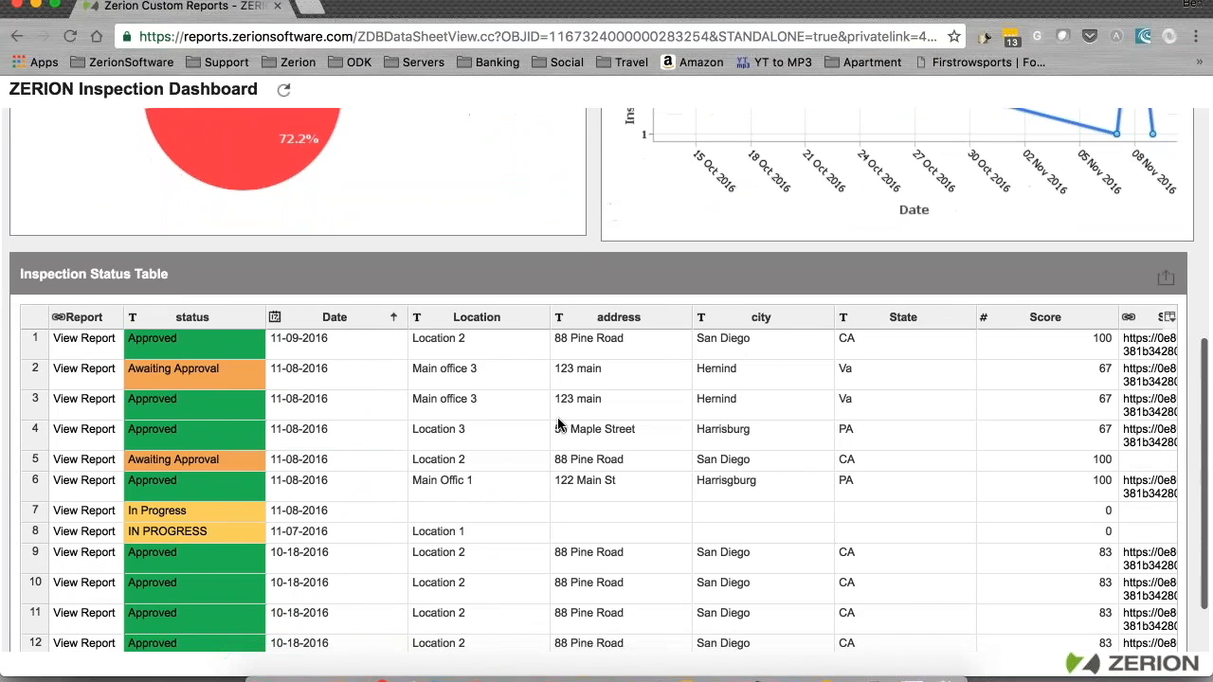
scroll(559, 424, "down", 1)
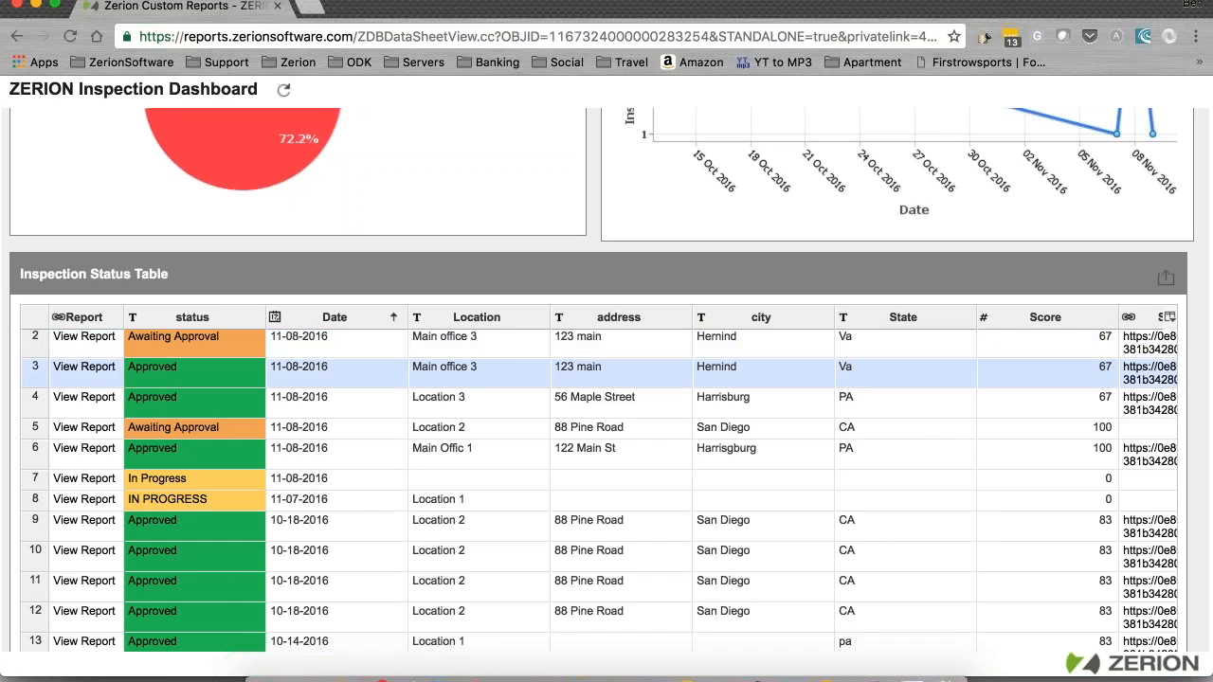
scroll(499, 364, "right", 1)
scroll(856, 388, "right", 5)
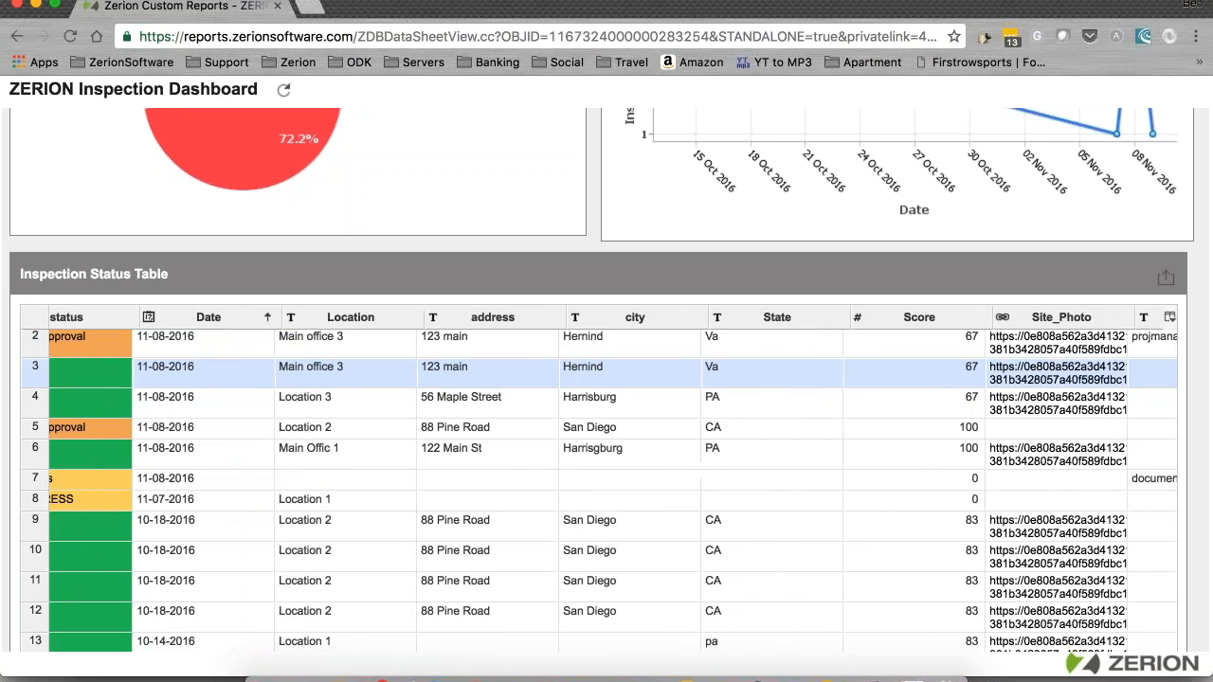
scroll(856, 382, "left", 6)
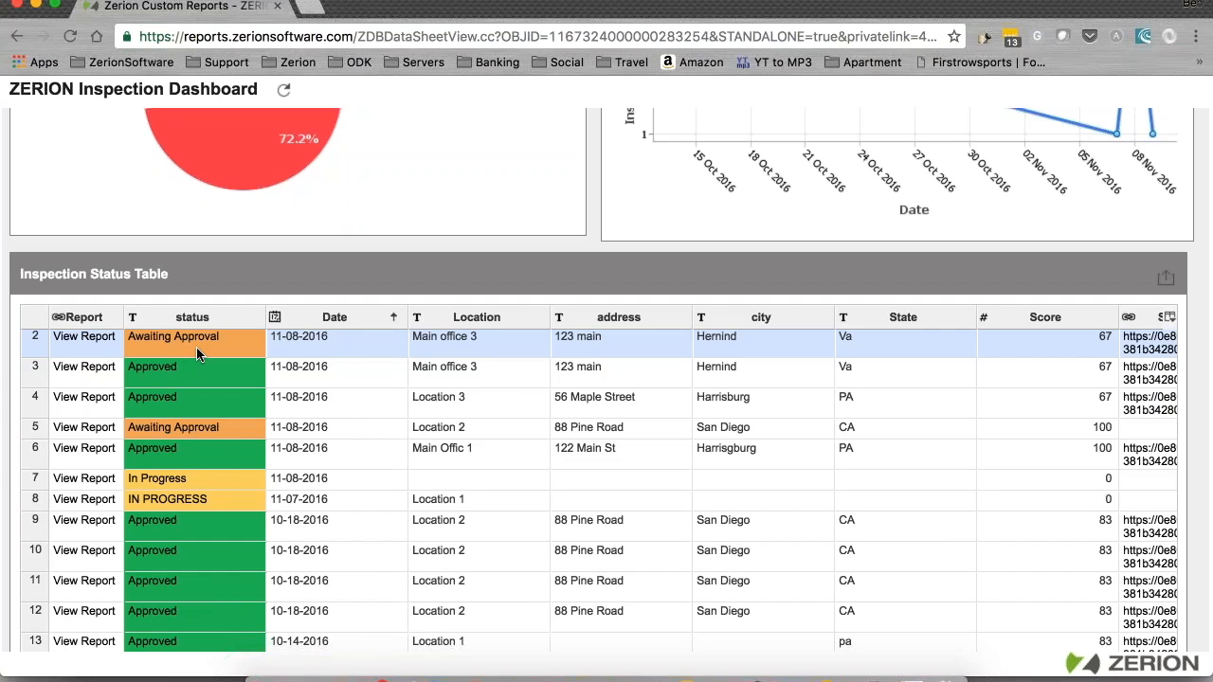
left_click(251, 320)
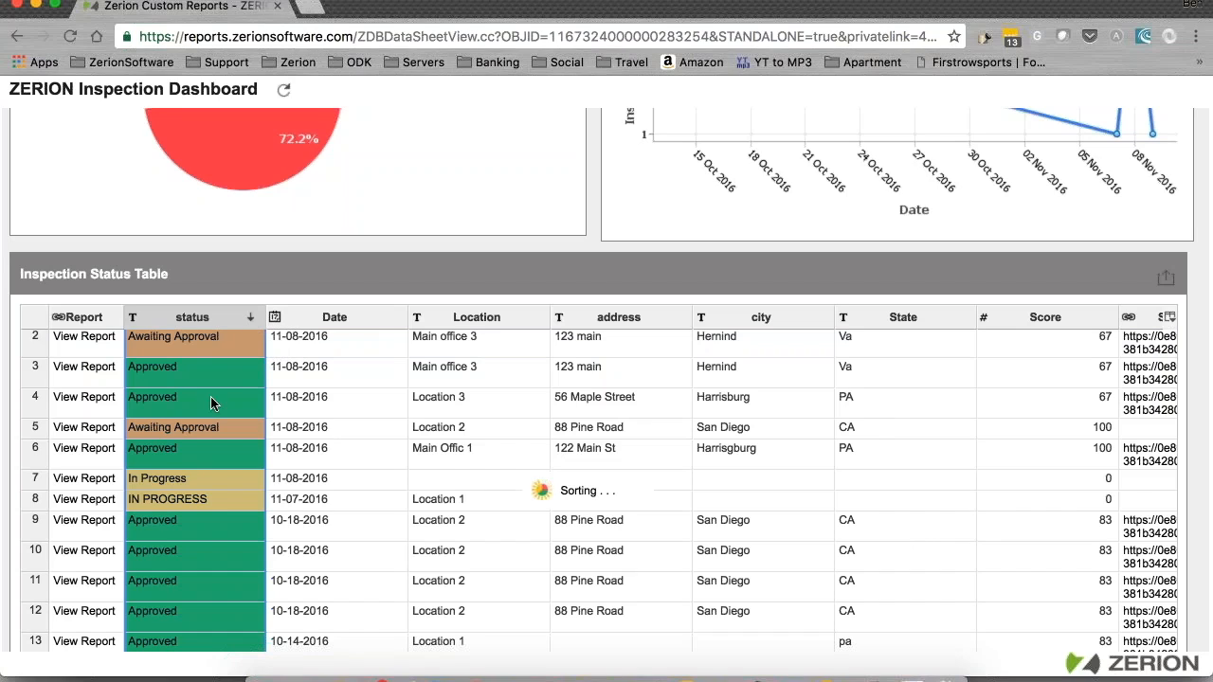
left_click(253, 316)
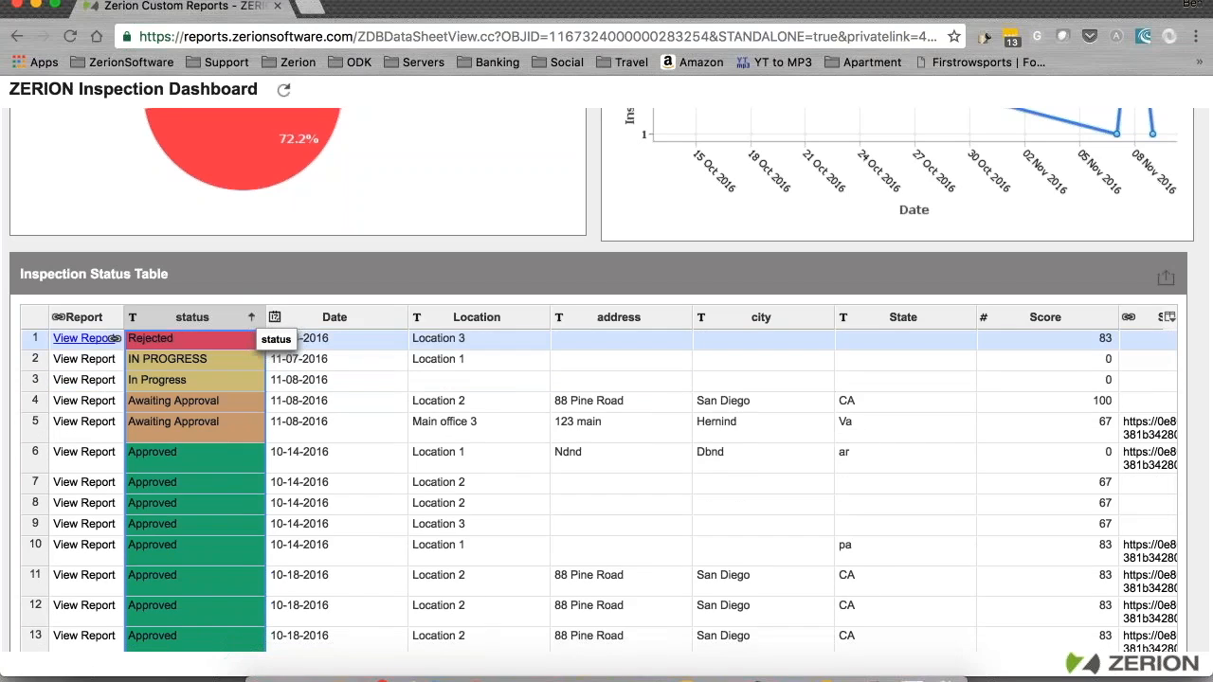
left_click(81, 341)
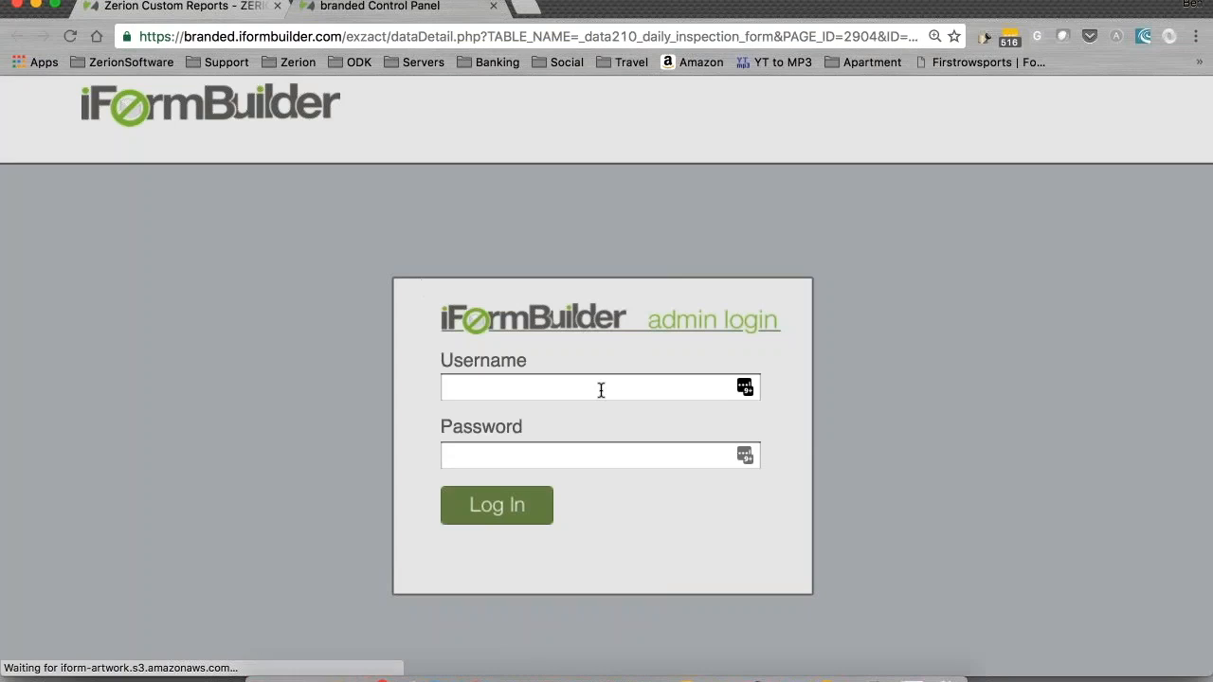
Step: Sign in to iFormBuilder with the inspector's username and password
left_click(603, 388)
type("inspec")
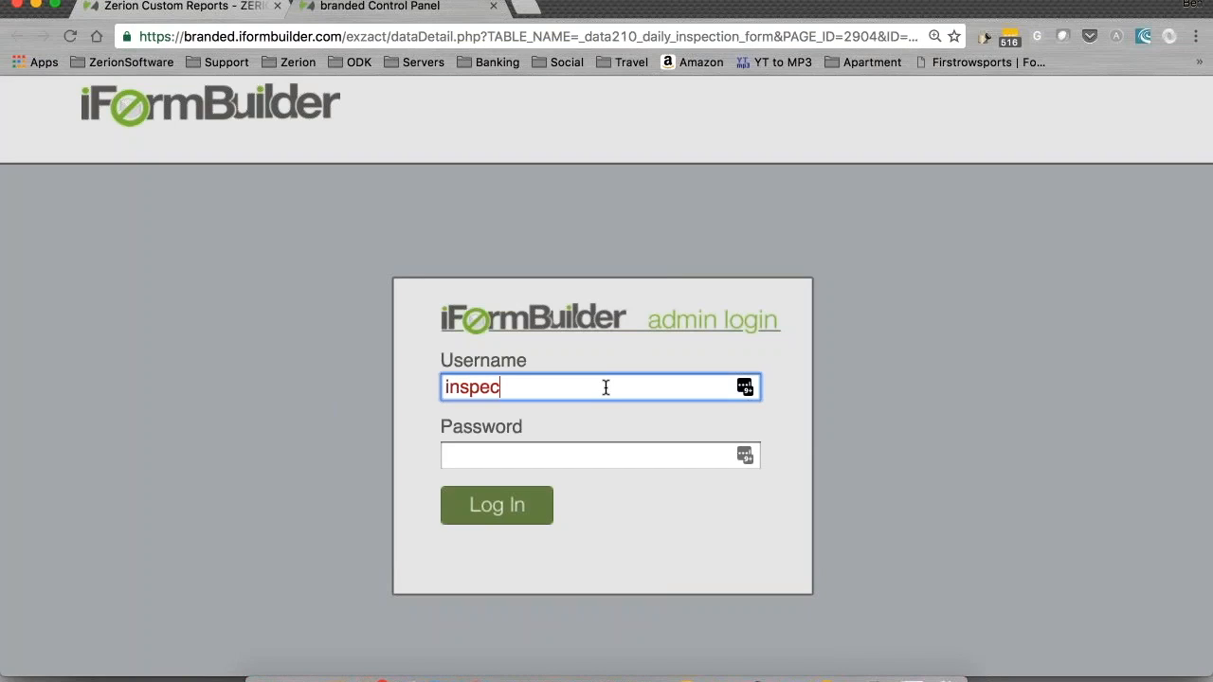
type("tor_210")
key("Tab")
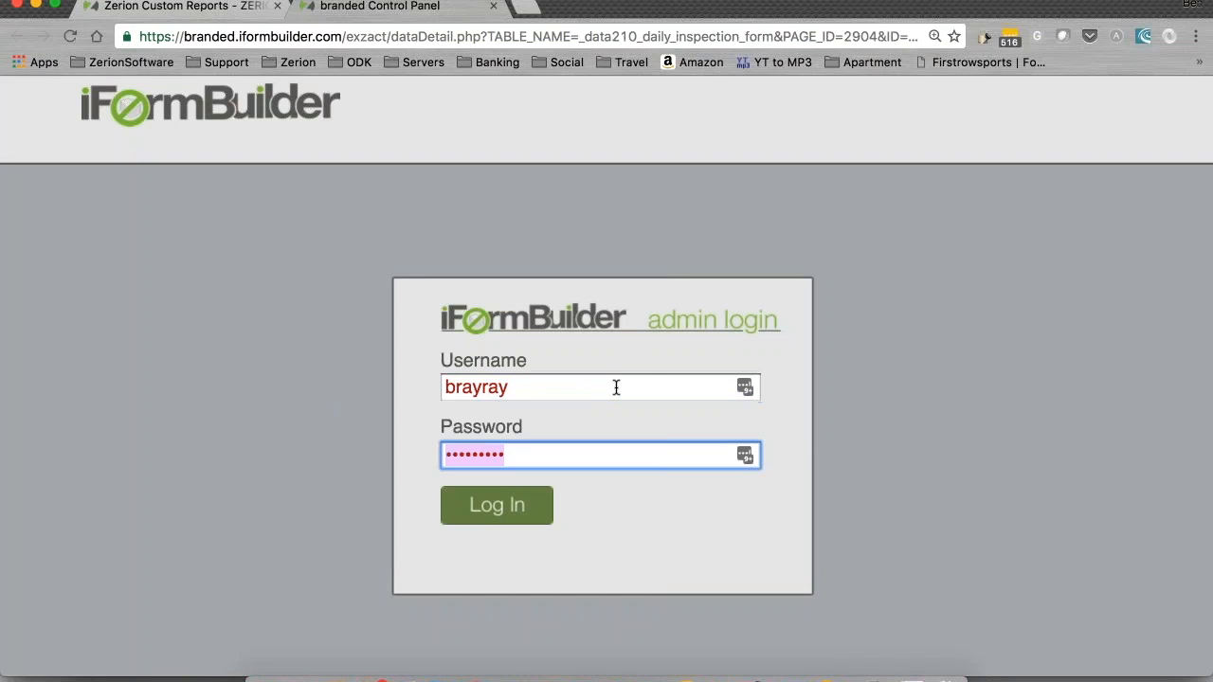
double_click(527, 389)
type("inspectio")
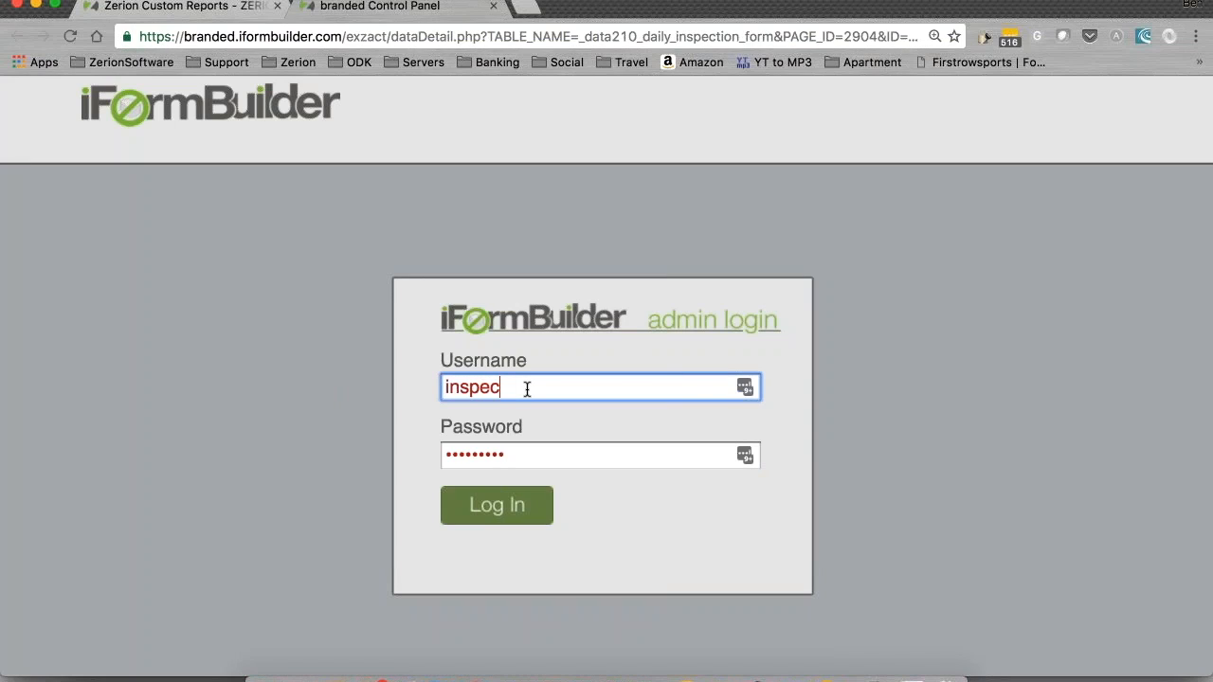
key("BackSpace")
key("BackSpace")
type("or_210")
key("Tab")
type("inspector")
key("Return")
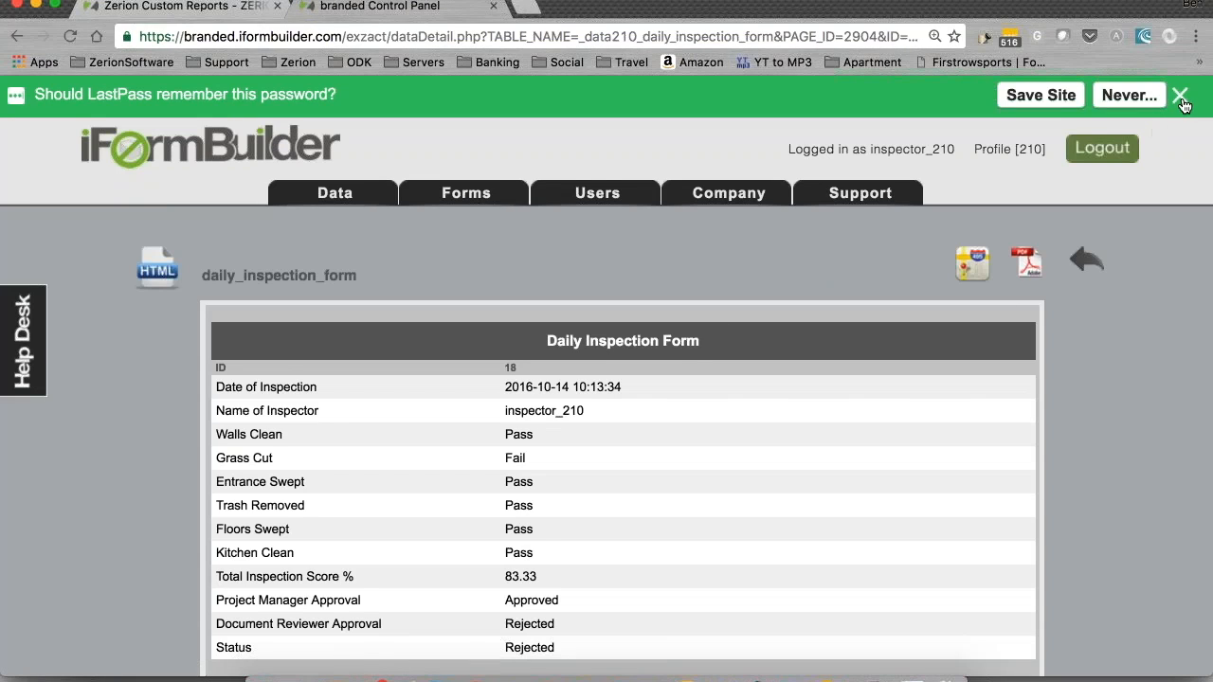
Step: Dismiss the password-saving prompt, review rejected Daily Inspection Form record 18, and return to the Zerion dashboard
left_click(1181, 99)
scroll(1148, 293, "down", 3)
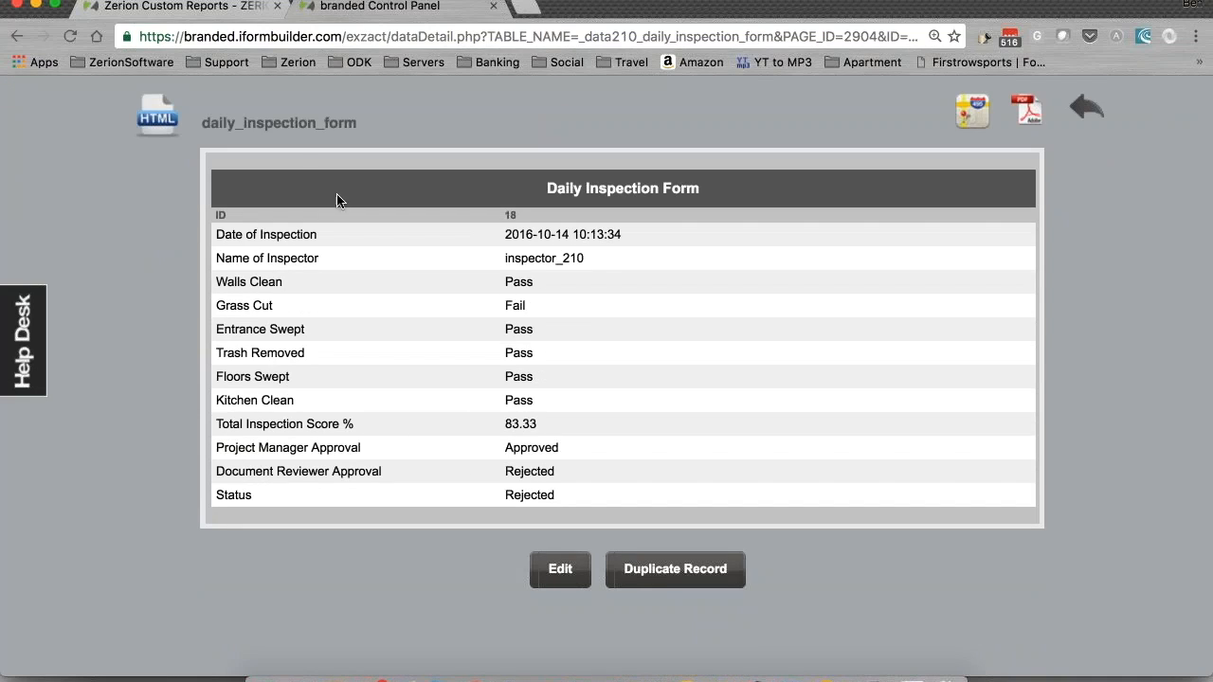
left_click(176, 8)
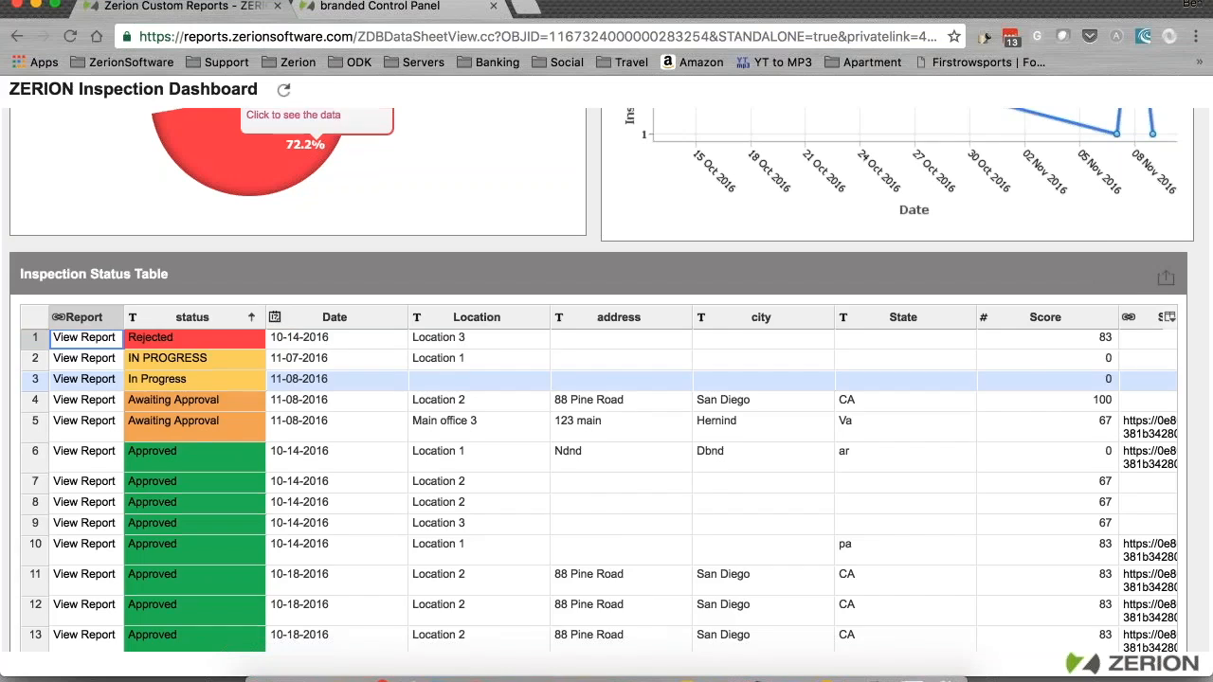
Step: Drill into the Approved slice of the status pie chart (13 inspections, 72.2%)
scroll(1137, 473, "down", 3)
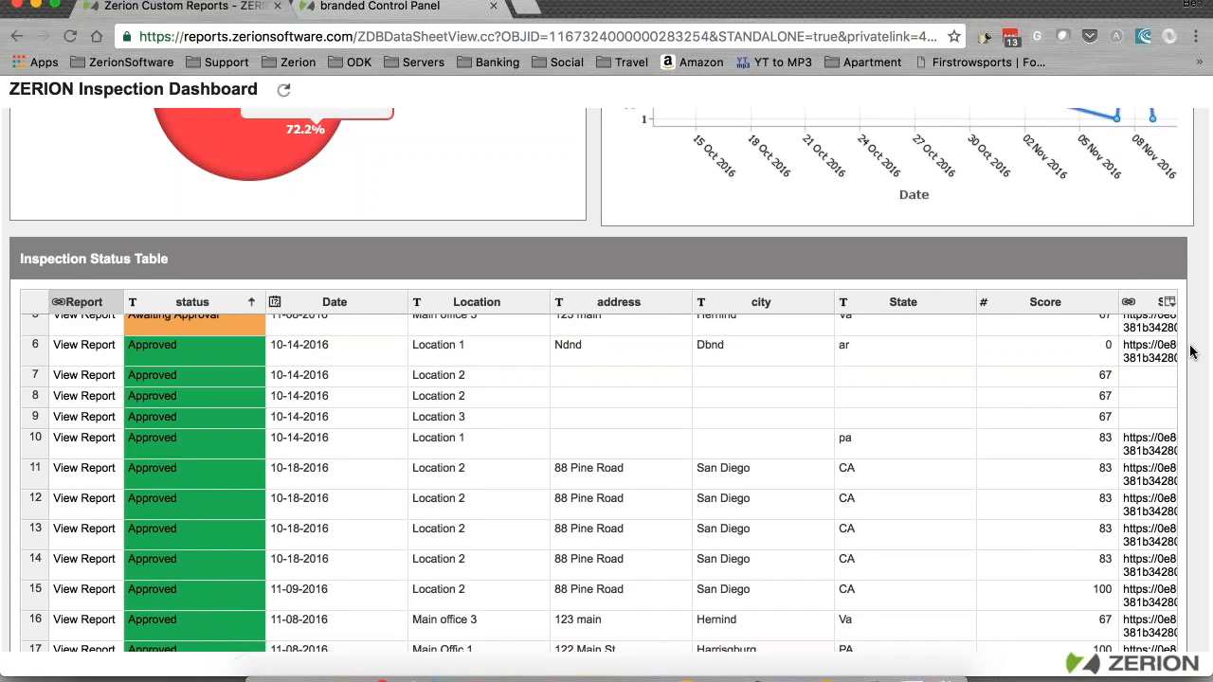
scroll(1195, 353, "down", 2)
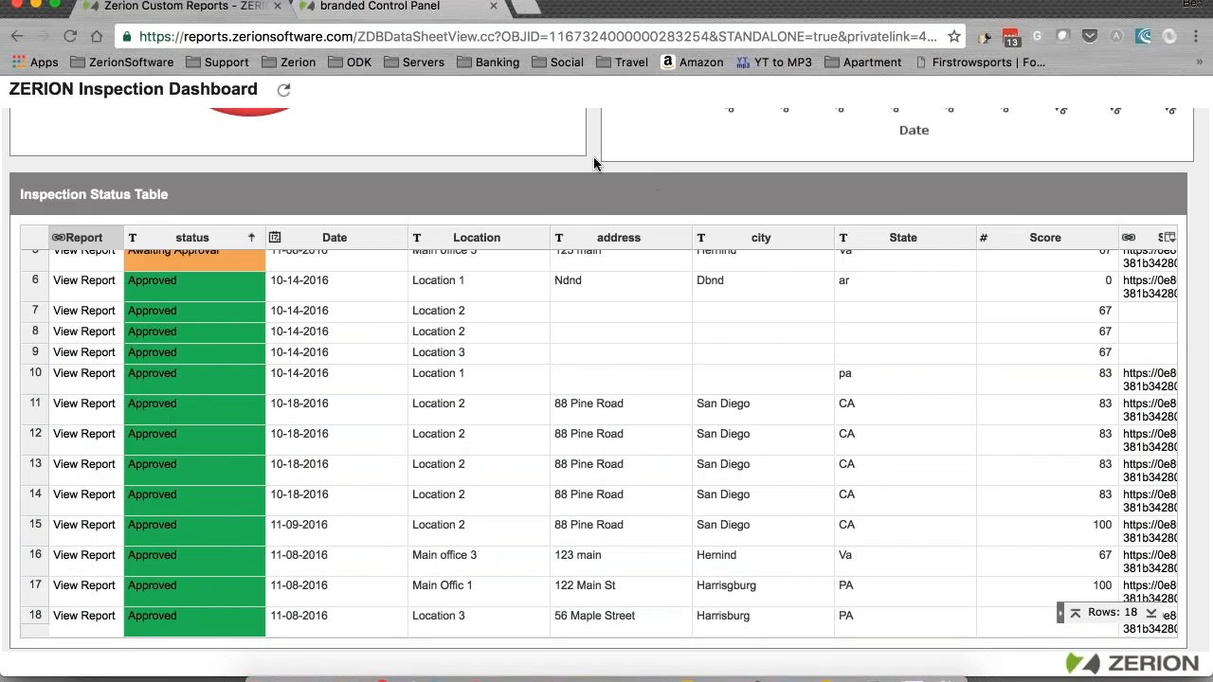
scroll(594, 159, "up", 10)
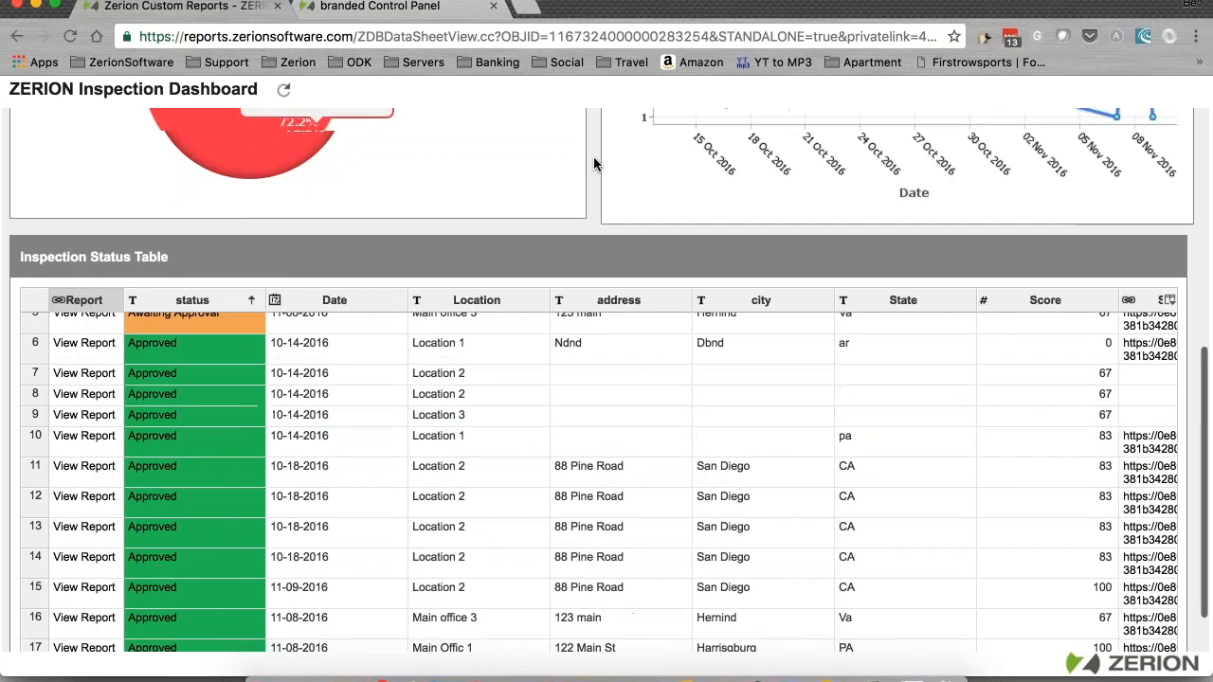
scroll(594, 164, "up", 2)
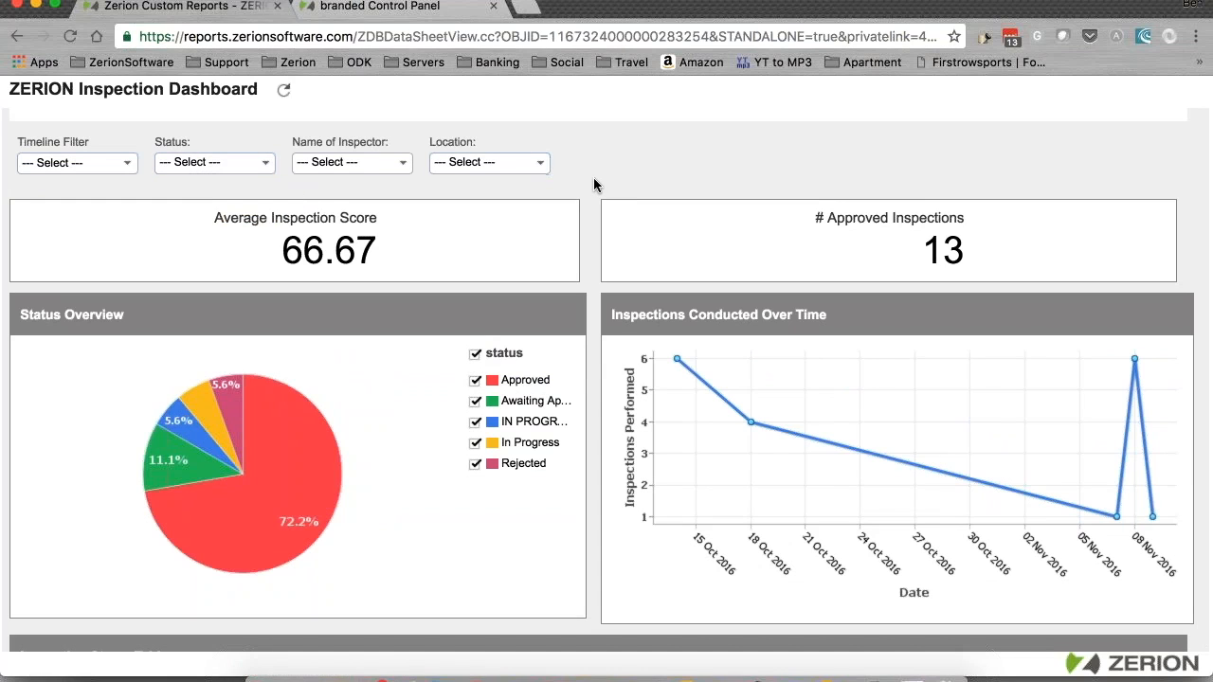
scroll(594, 184, "down", 10)
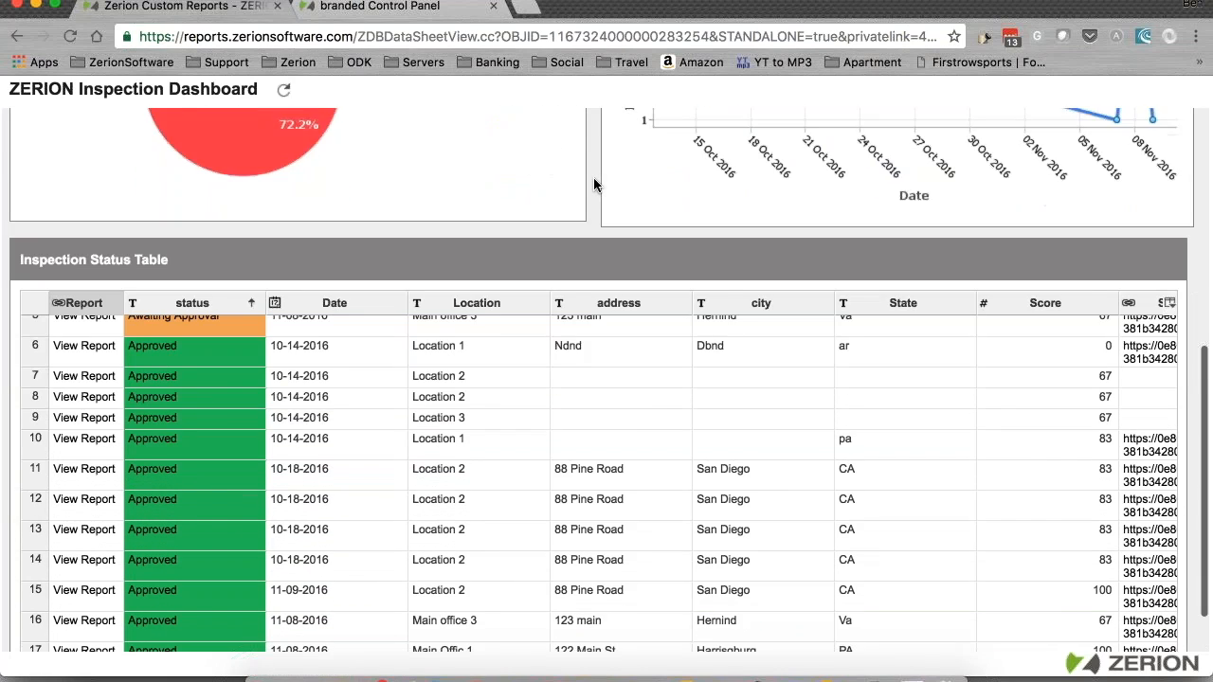
scroll(595, 184, "down", 1)
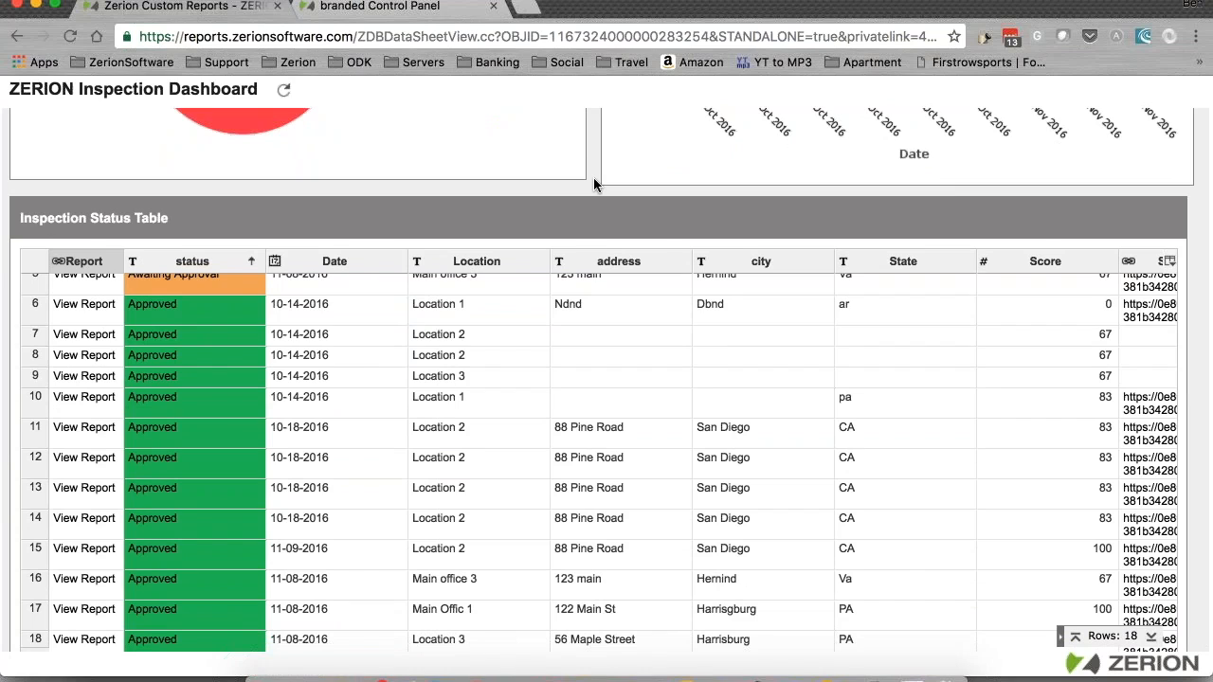
scroll(593, 178, "up", 12)
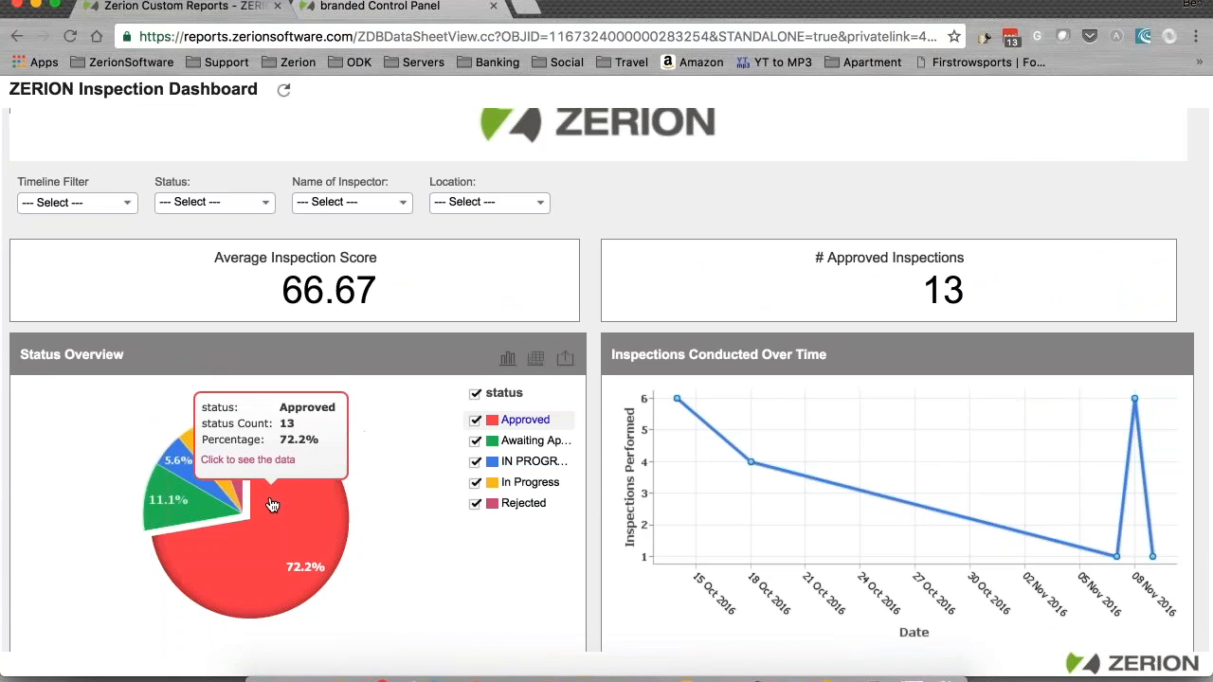
mouse_move(323, 501)
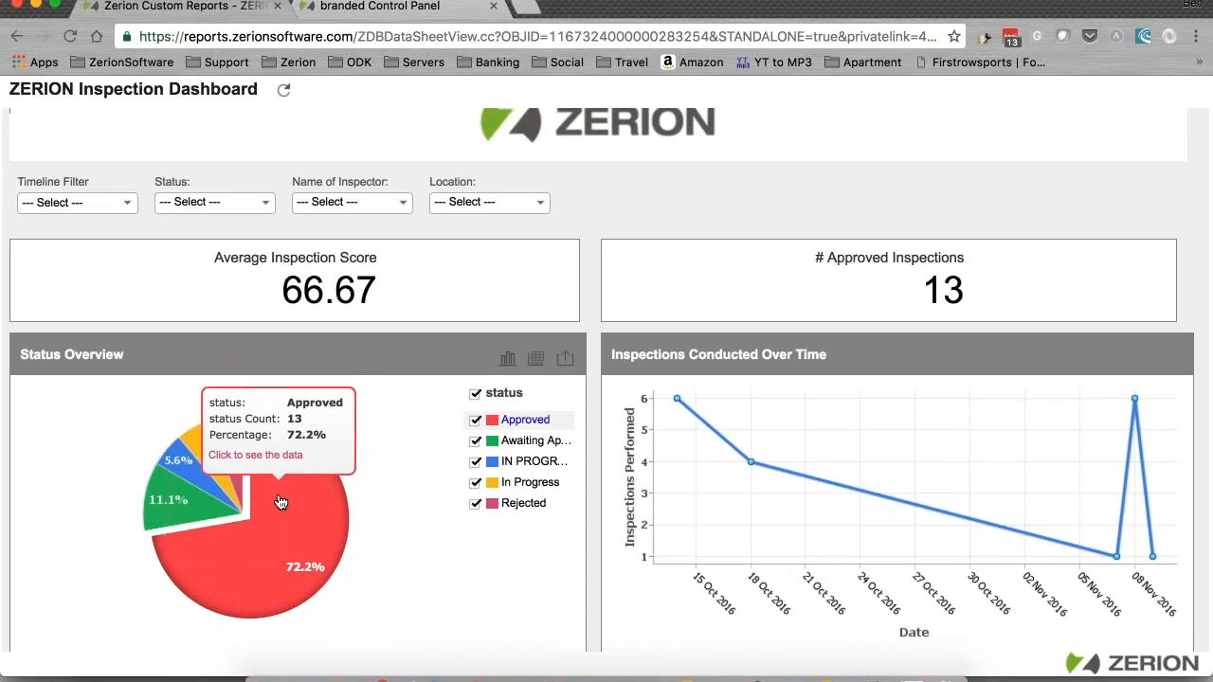
left_click(289, 495)
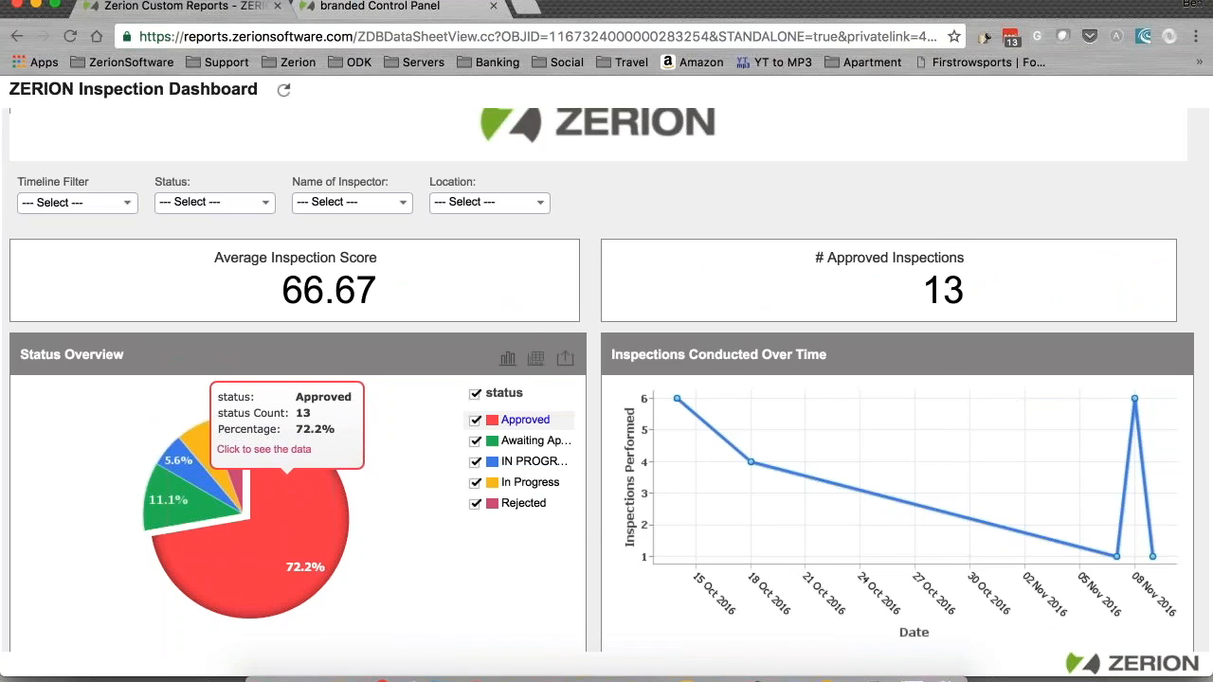
Step: Move and enlarge the Approved records window to show all 13 rows with created dates, then close it
left_click_drag(469, 218, 400, 50)
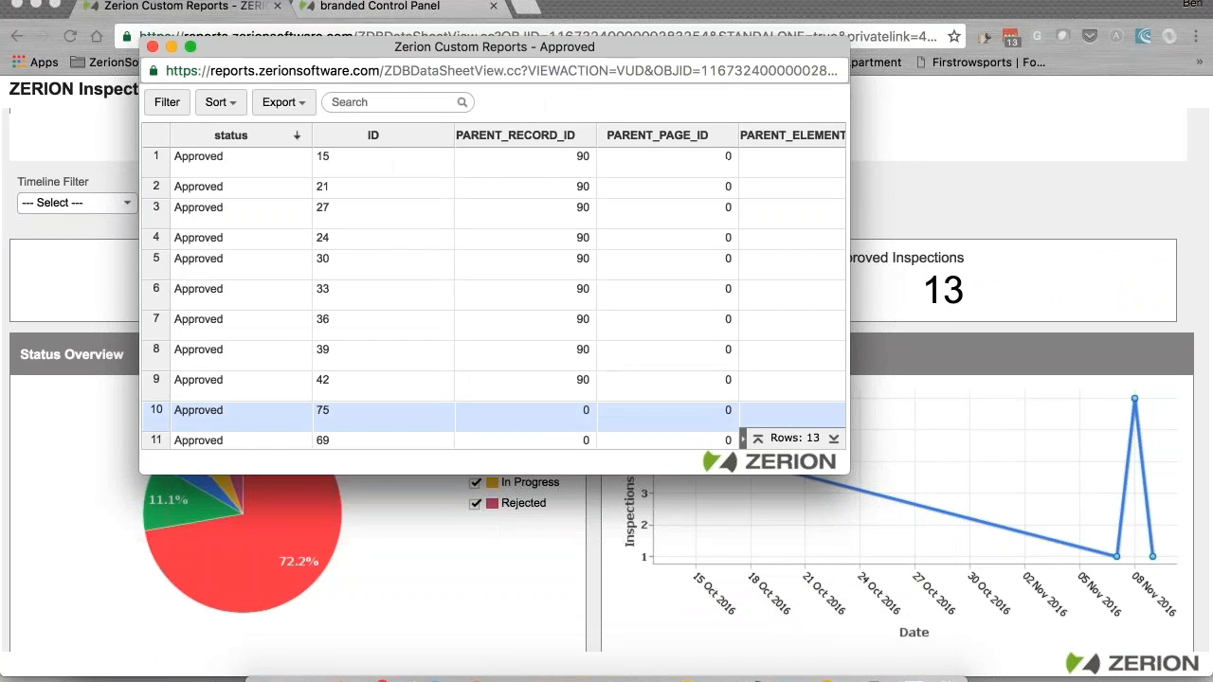
left_click_drag(931, 513, 1023, 578)
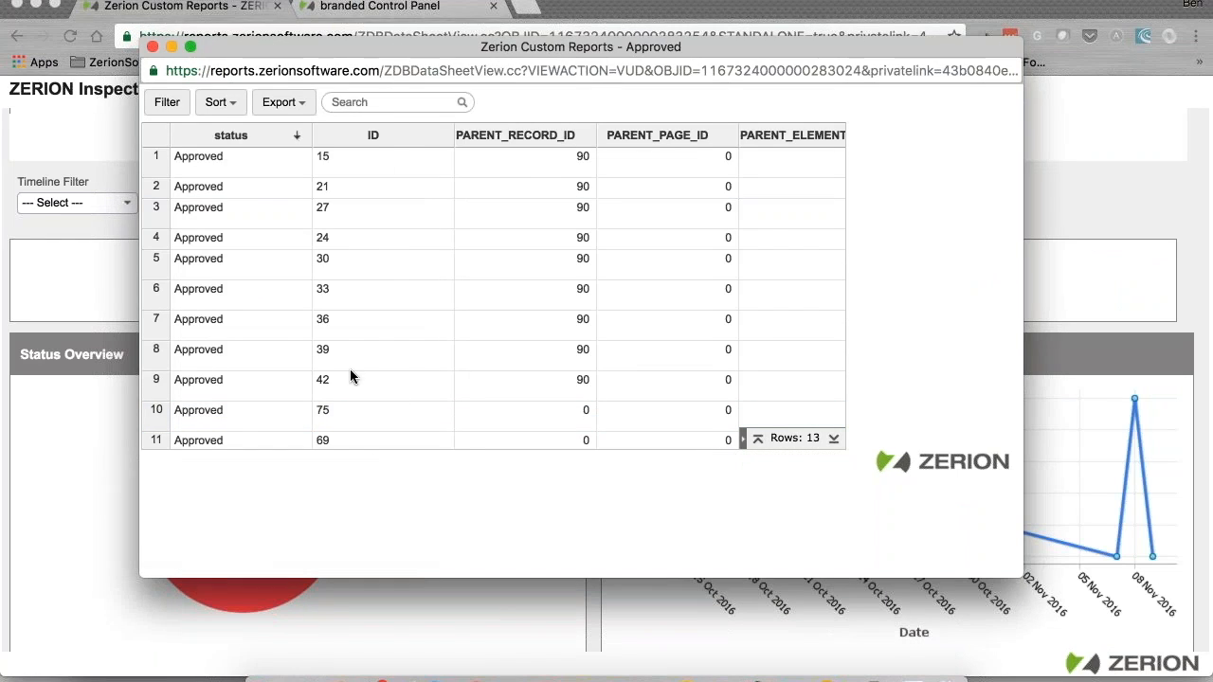
left_click(153, 46)
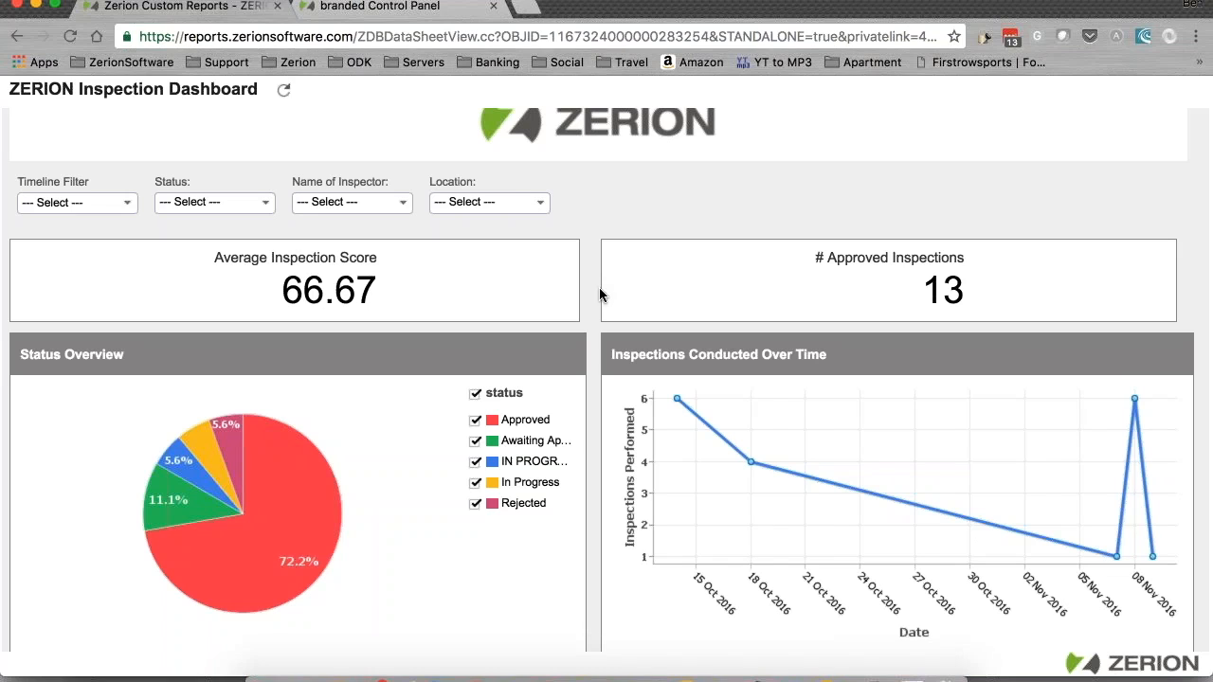
Step: Play the Keynote deck full screen and advance two slides to 'Improving Decision-Making'
left_click(794, 674)
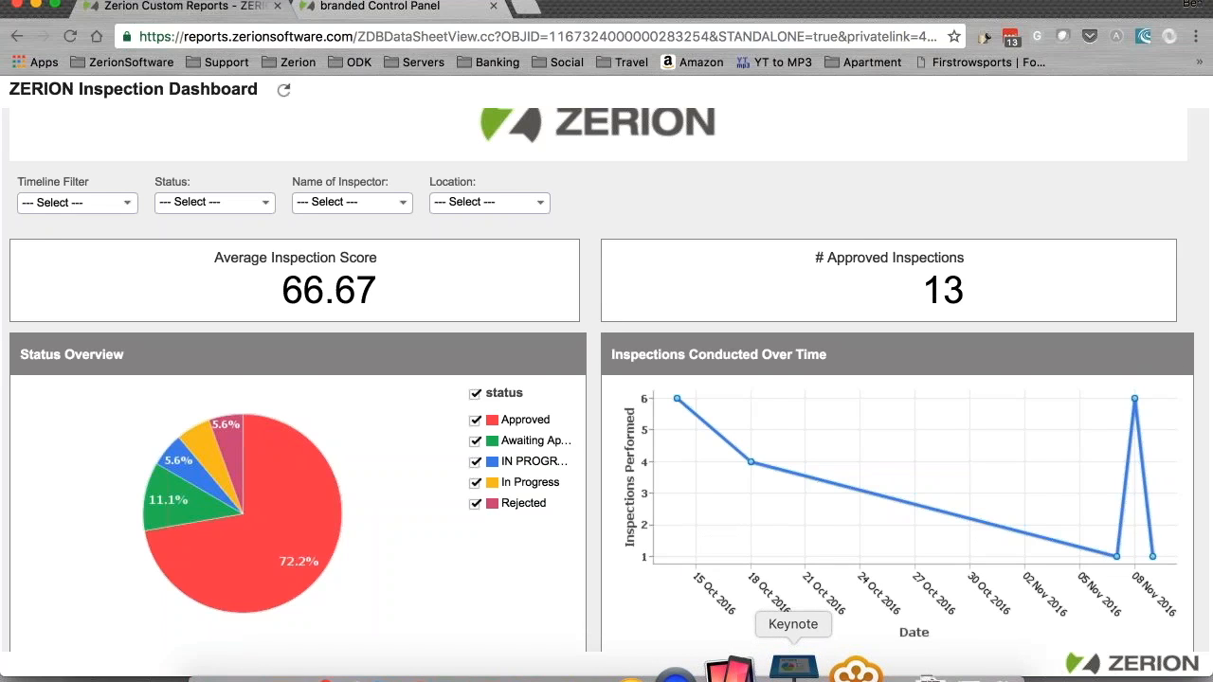
left_click(297, 21)
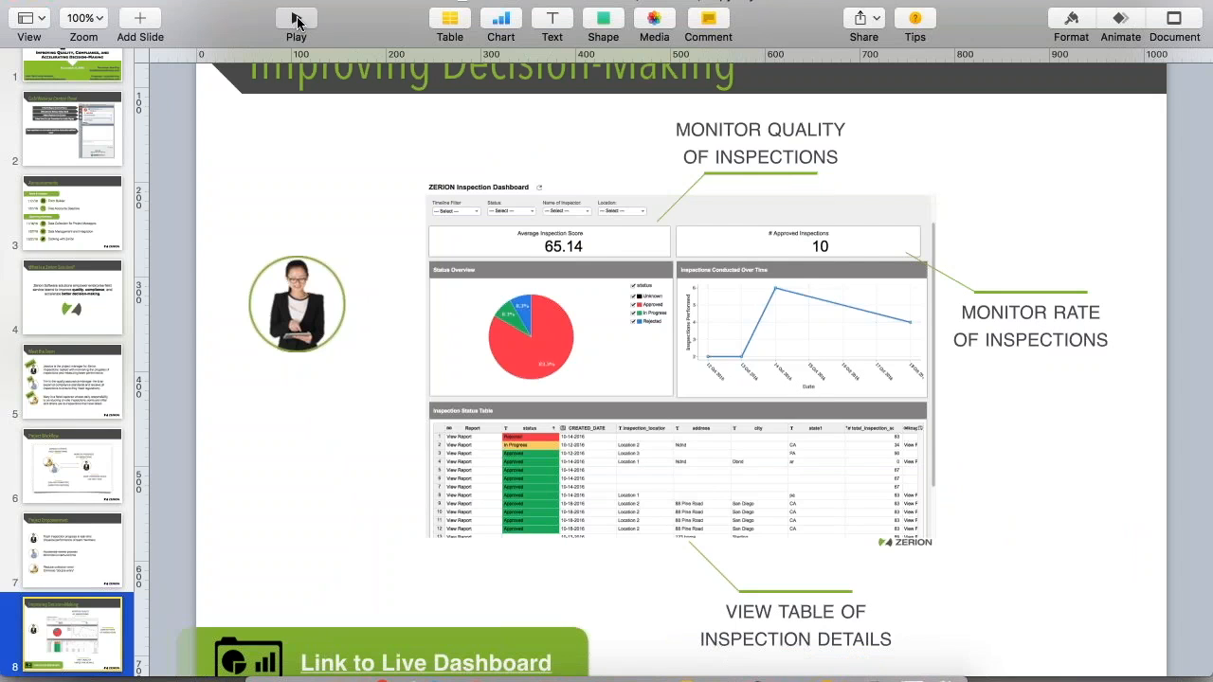
key("Right")
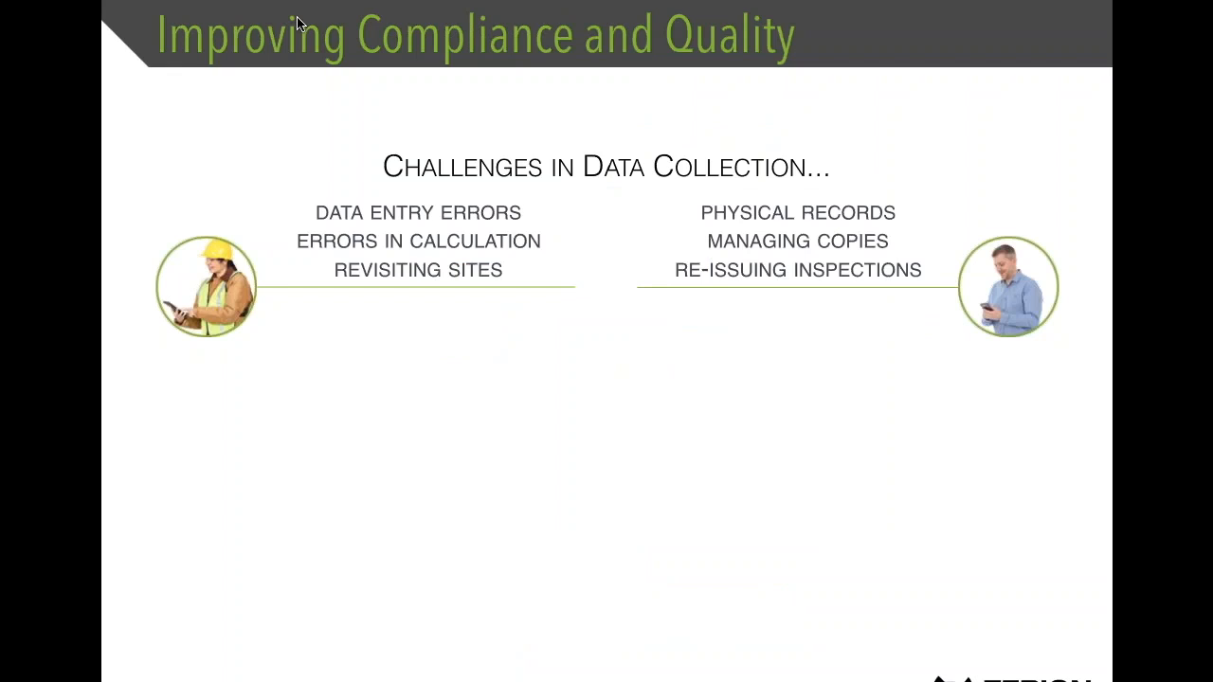
key("Right")
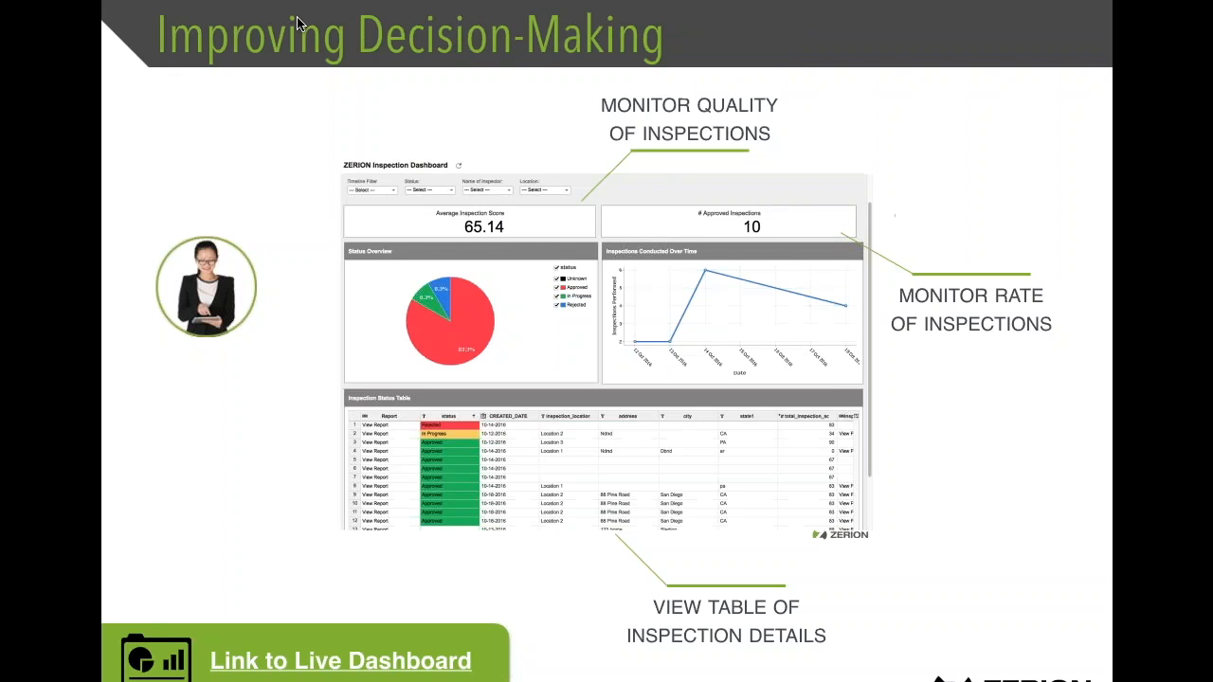